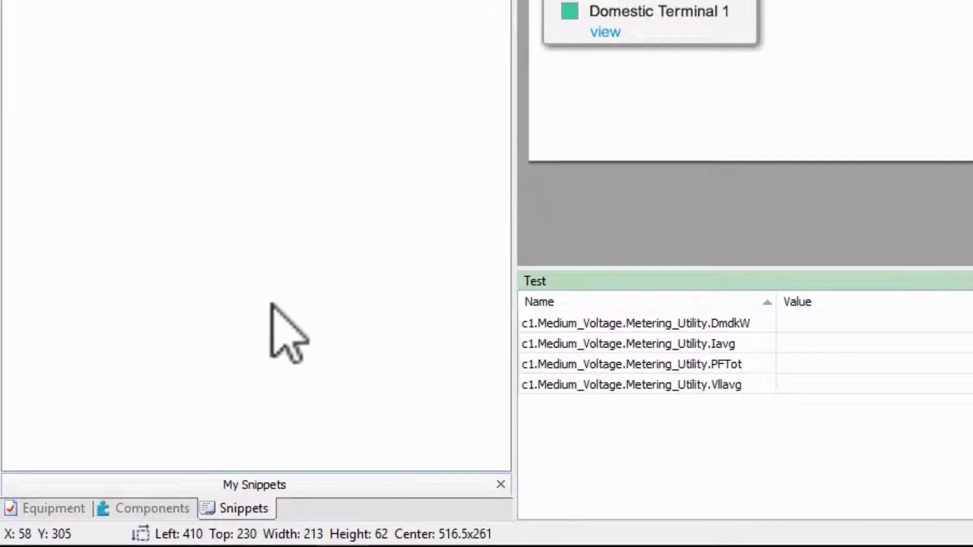
Step: Place a Basic Controls button just below the Utility Main readings table
{"action": "left_click", "coordinate": [155, 507]}
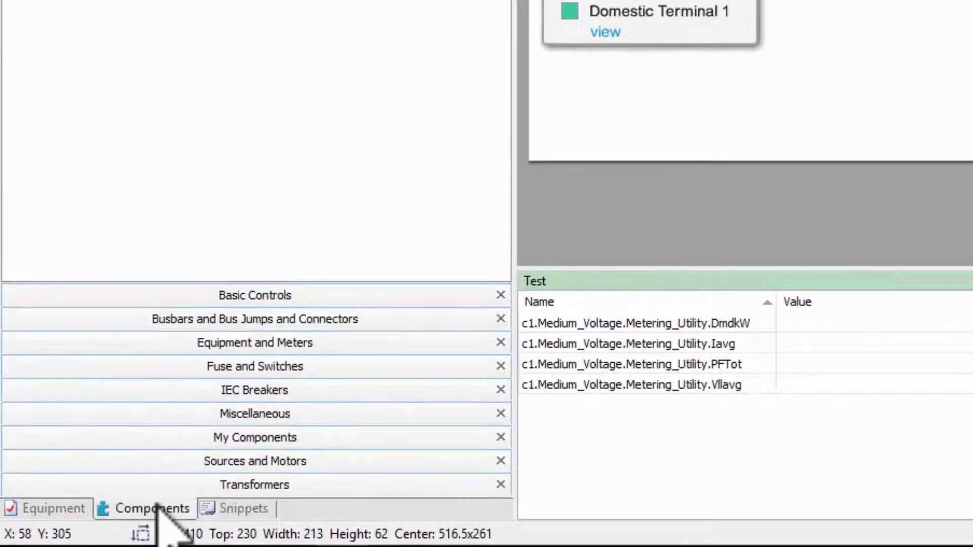
{"action": "left_click", "coordinate": [269, 296]}
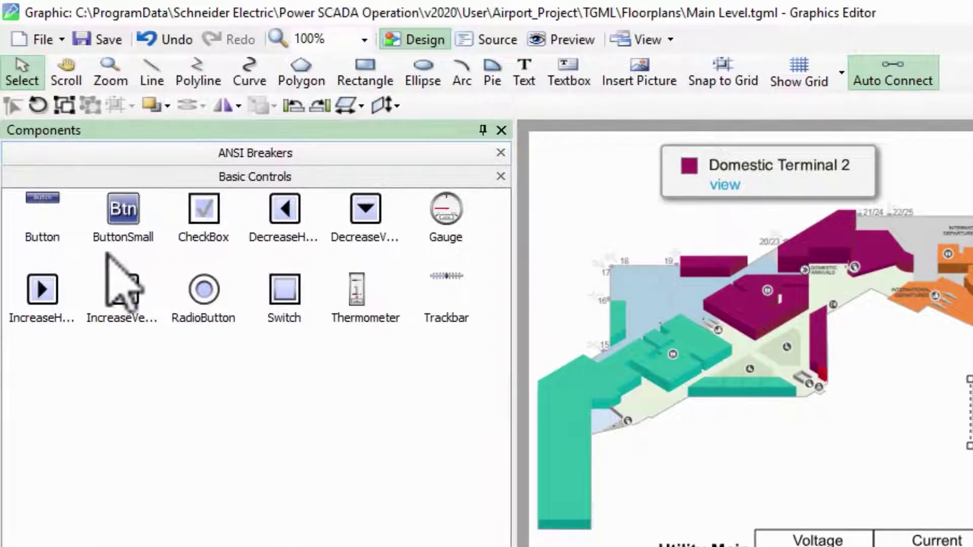
{"action": "left_click_drag", "start_coordinate": [56, 212], "coordinate": [578, 472]}
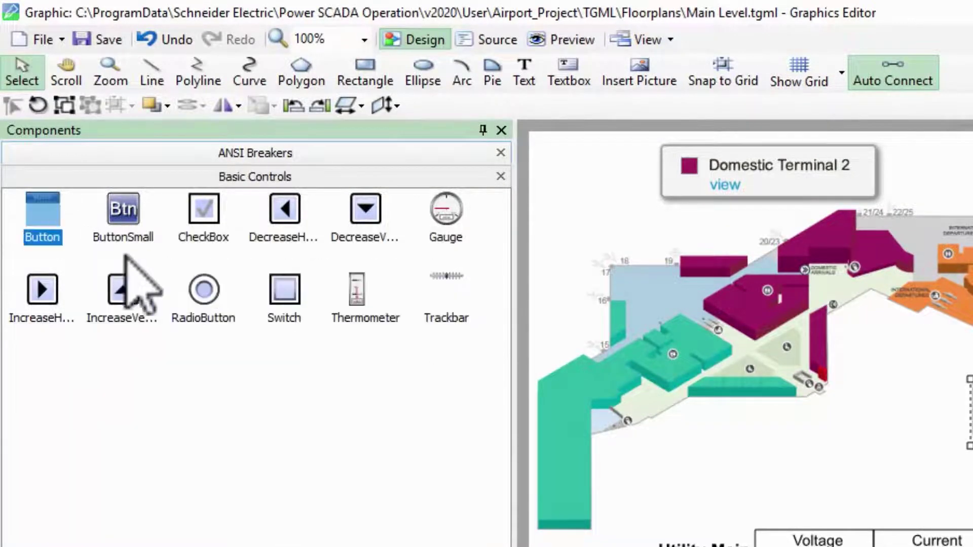
{"action": "left_click_drag", "start_coordinate": [495, 405], "coordinate": [754, 505]}
{"action": "left_click_drag", "start_coordinate": [537, 361], "coordinate": [536, 361]}
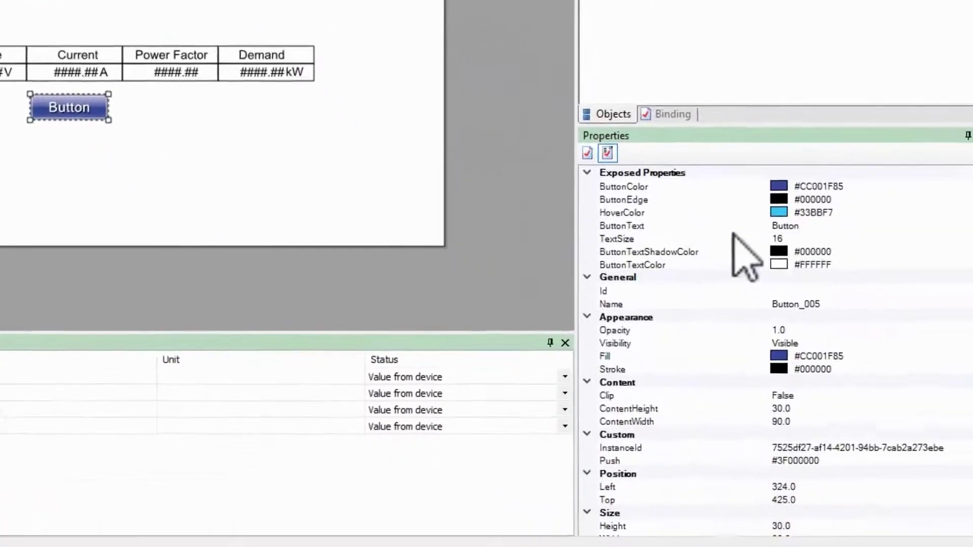
Step: Set the new button's ButtonText to TRENDS
{"action": "left_click", "coordinate": [798, 227]}
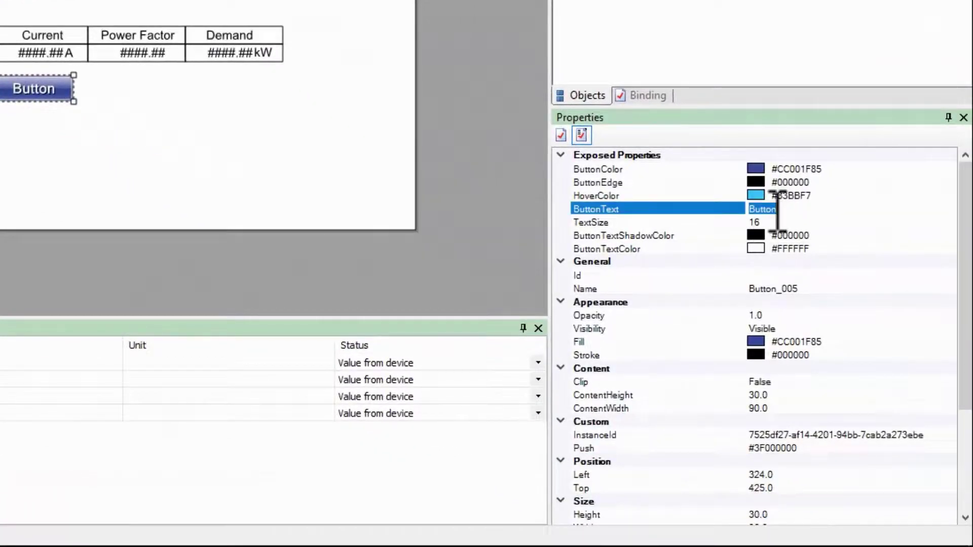
{"action": "type", "text": "Stop"}
{"action": "key", "text": "BackSpace"}
{"action": "key", "text": "BackSpace"}
{"action": "key", "text": "BackSpace"}
{"action": "key", "text": "BackSpace"}
{"action": "type", "text": "TRENDS"}
{"action": "key", "text": "Return"}
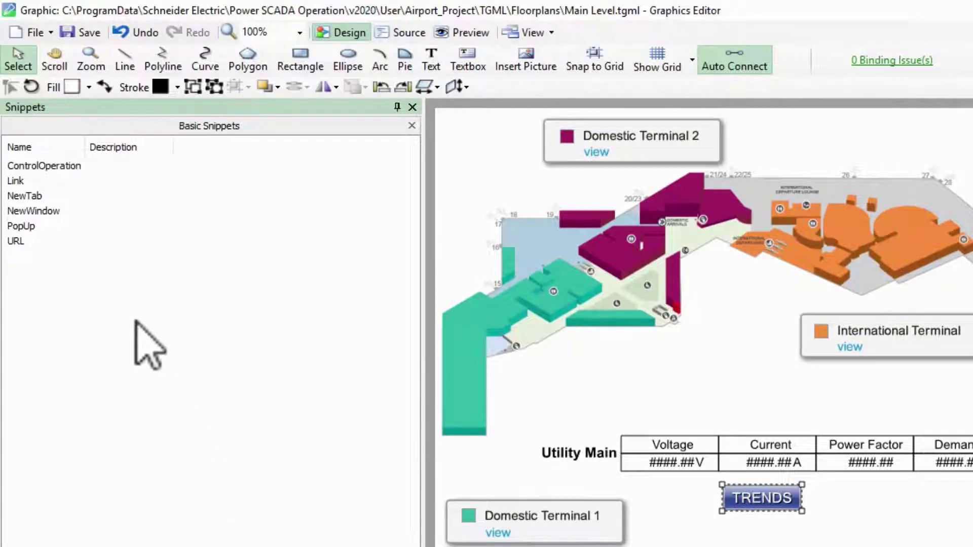
Step: Attach a URL Link snippet to the TRENDS button and select Button_005's Link, then go to the browser
{"action": "left_click_drag", "start_coordinate": [20, 242], "coordinate": [893, 426]}
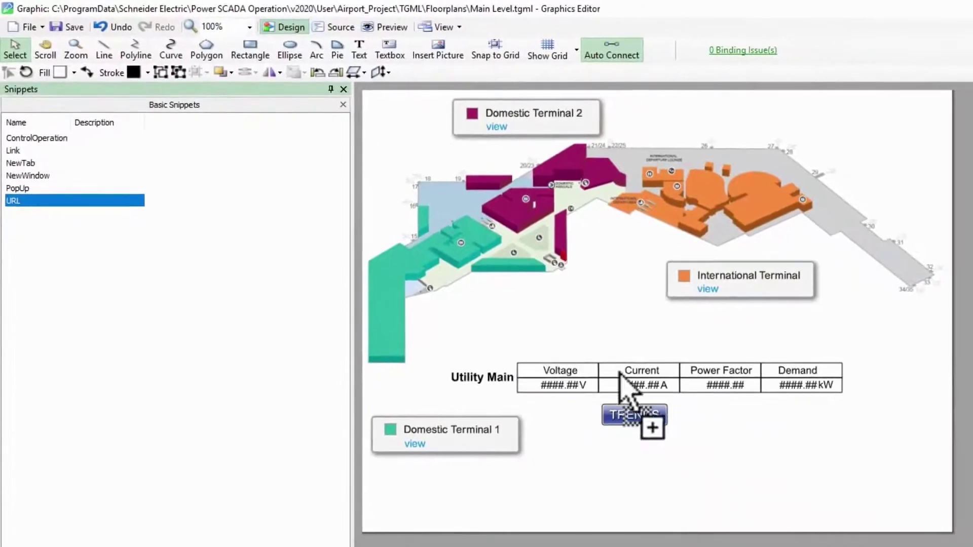
{"action": "left_click_drag", "start_coordinate": [788, 376], "coordinate": [643, 412]}
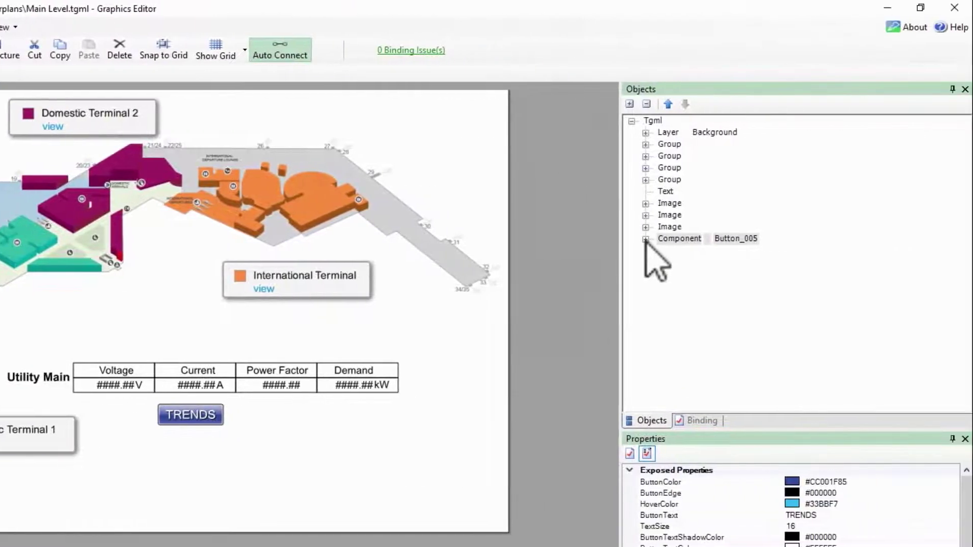
{"action": "left_click", "coordinate": [645, 239]}
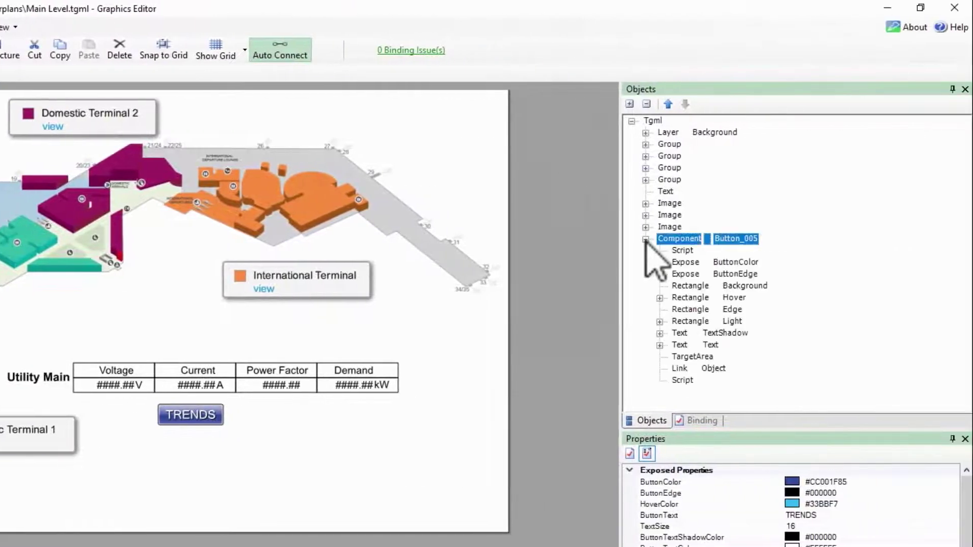
{"action": "left_click", "coordinate": [716, 369]}
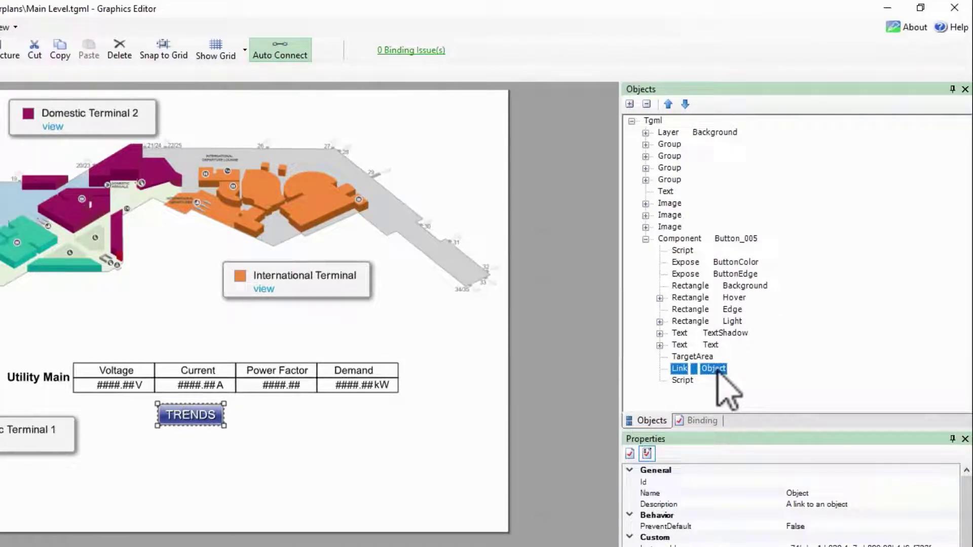
{"action": "key", "text": "alt+Tab"}
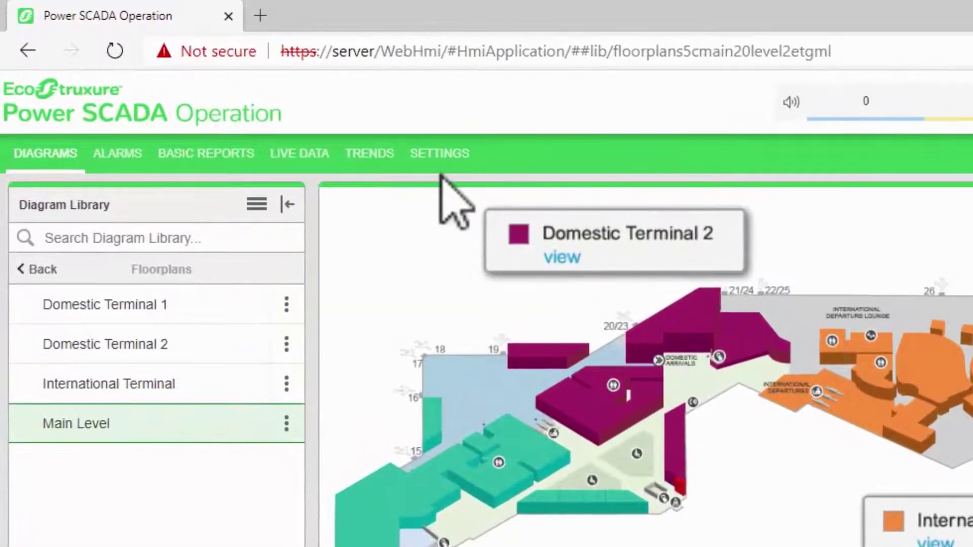
Step: Open the Medium_Voltage.Metering_Utility trend in a new window from the Trends list
{"action": "left_click", "coordinate": [372, 154]}
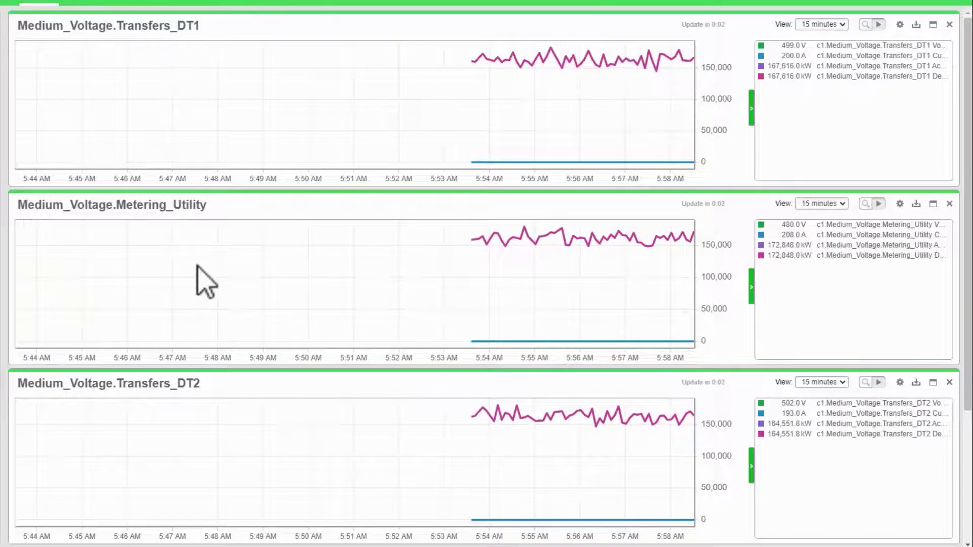
{"action": "scroll", "coordinate": [203, 279], "scroll_direction": "down", "scroll_amount": 3}
{"action": "scroll", "coordinate": [272, 339], "scroll_direction": "up", "scroll_amount": 1}
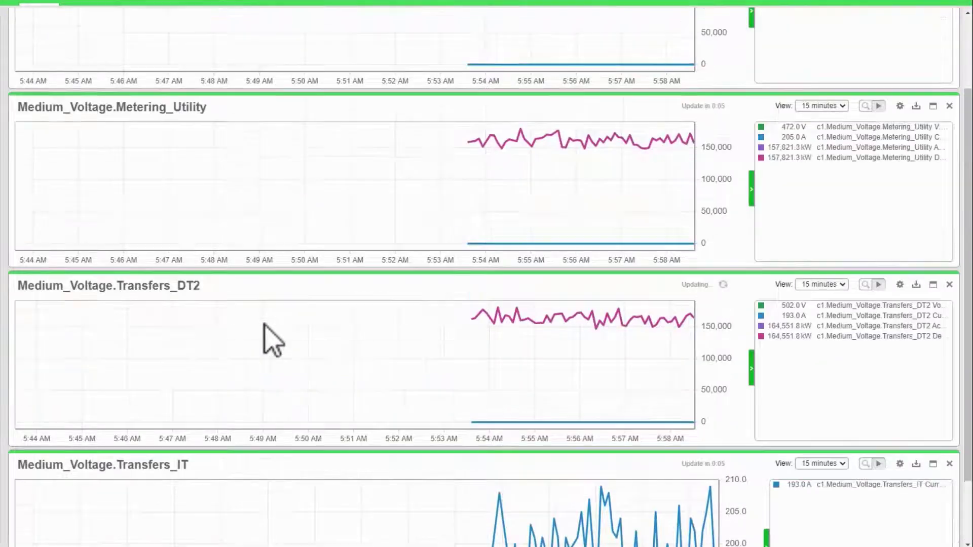
{"action": "scroll", "coordinate": [283, 343], "scroll_direction": "up", "scroll_amount": 2}
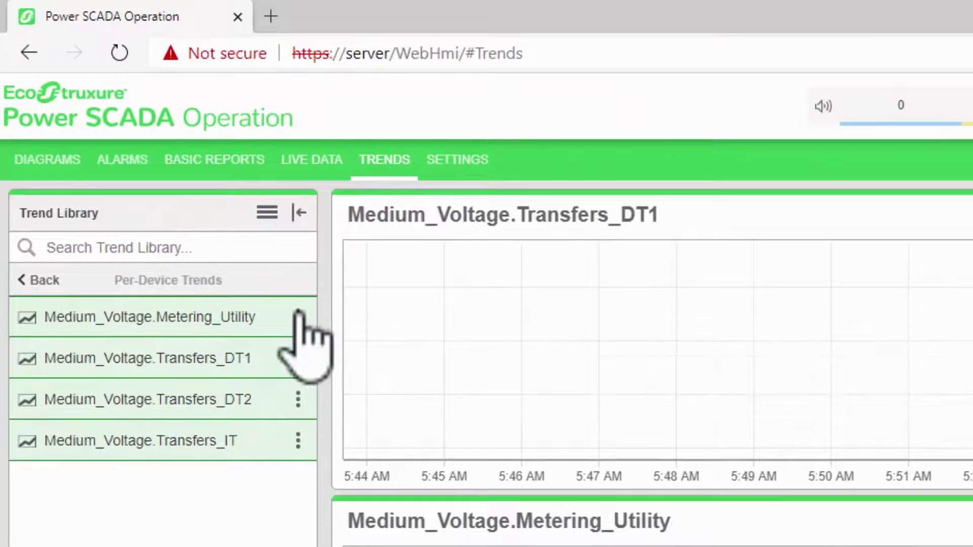
{"action": "left_click", "coordinate": [298, 316]}
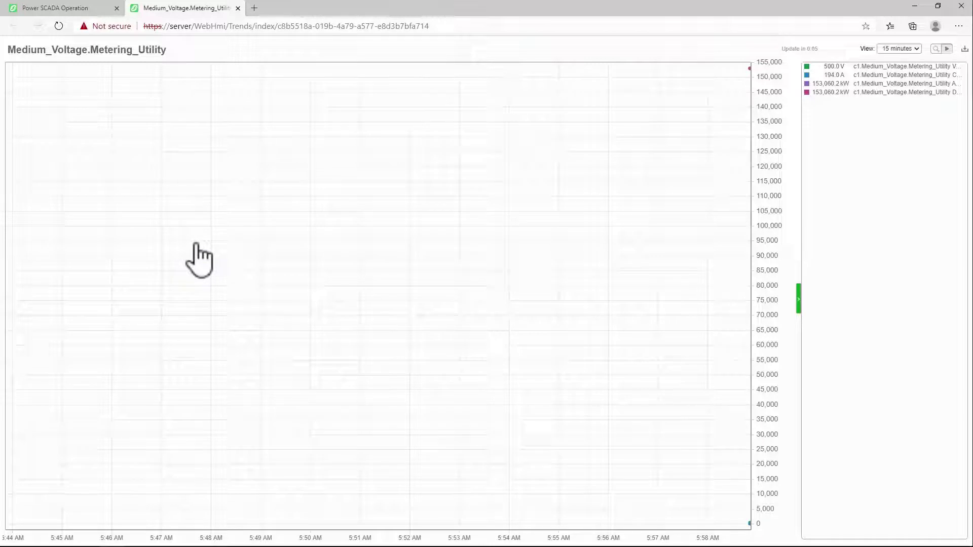
{"action": "mouse_move", "coordinate": [190, 233]}
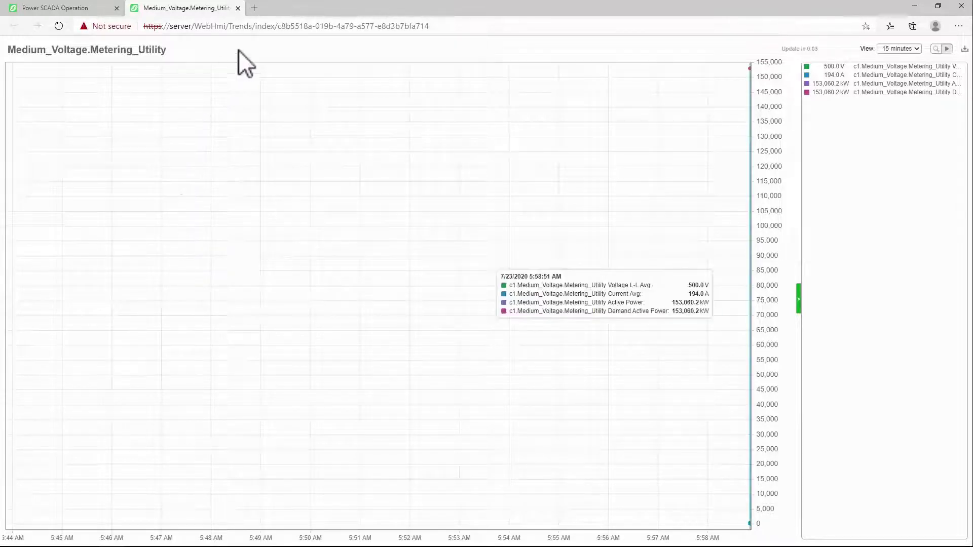
Step: Copy the trend page's URL from the address bar and return to the Graphics Editor
{"action": "left_click", "coordinate": [337, 26]}
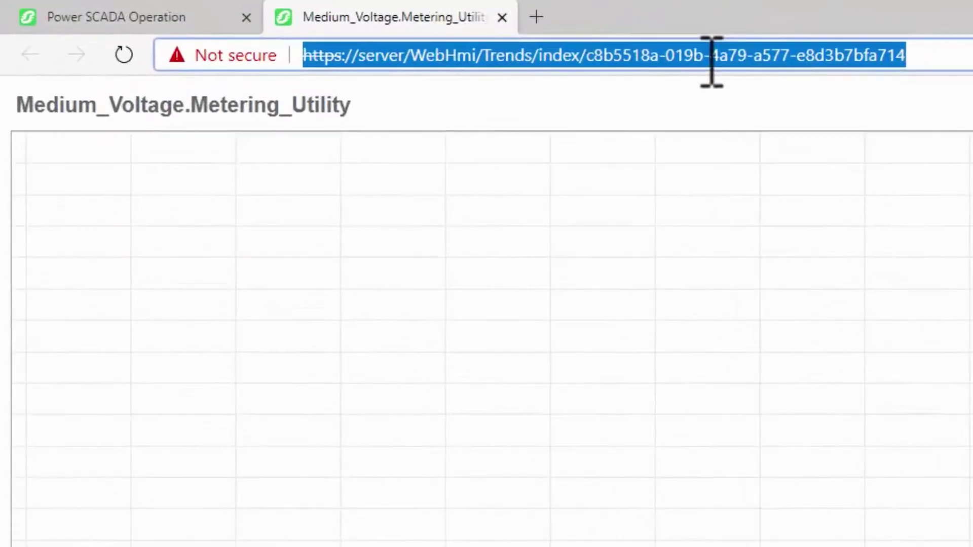
{"action": "right_click", "coordinate": [705, 60]}
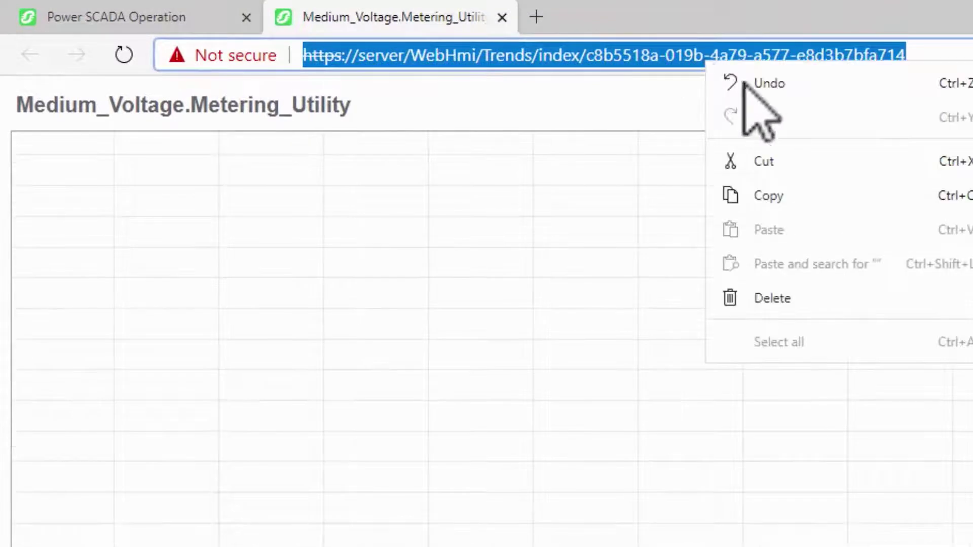
{"action": "left_click", "coordinate": [791, 201]}
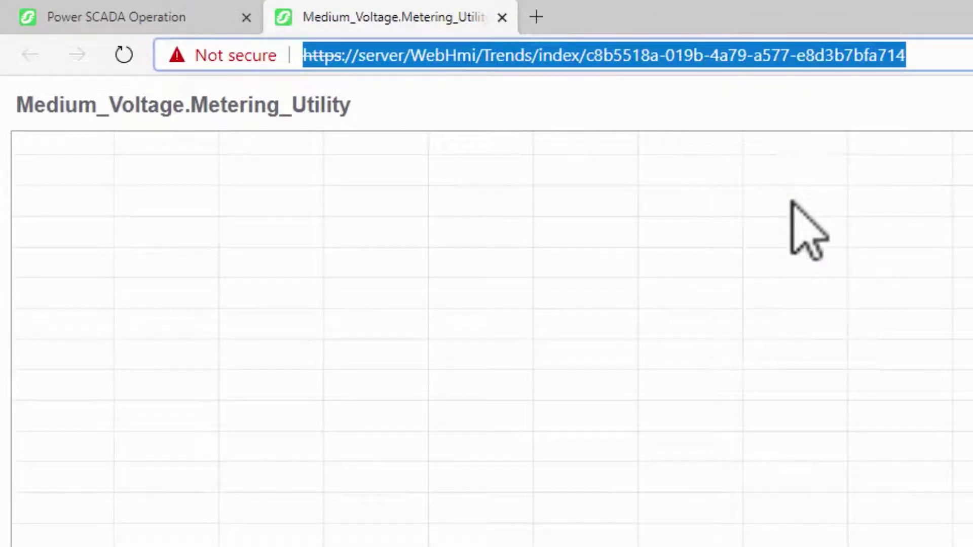
{"action": "key", "text": "alt+Tab"}
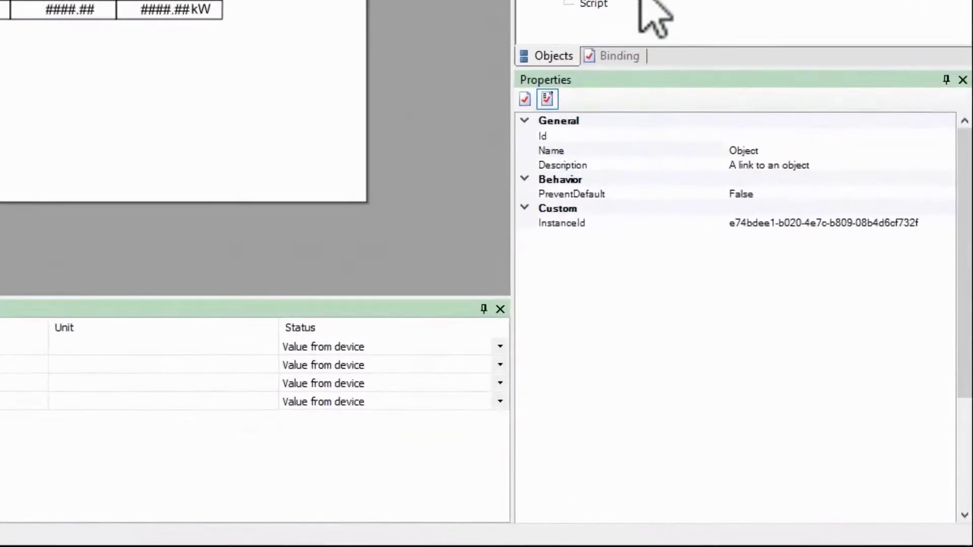
Step: Replace the link's Name value 'Object' with the pasted Metering_Utility trend URL
{"action": "left_click", "coordinate": [773, 151]}
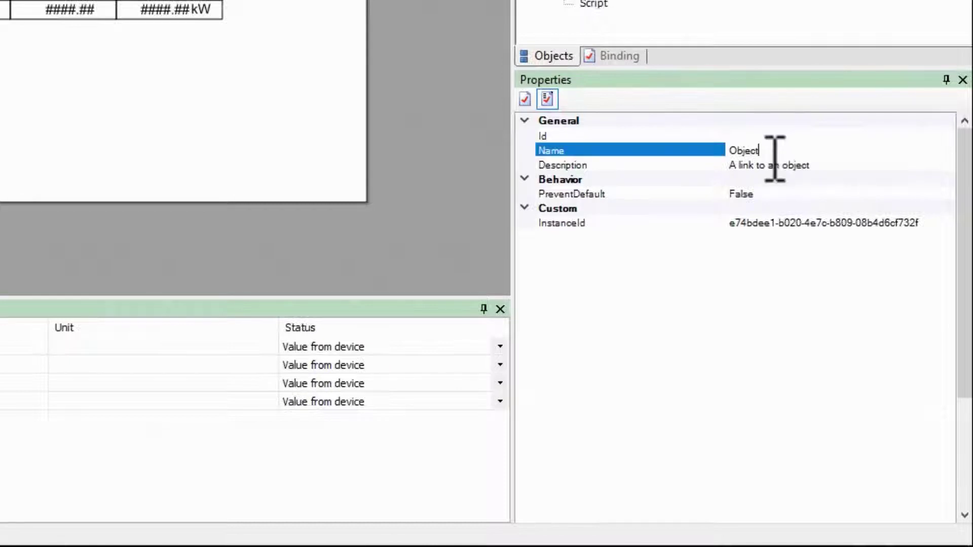
{"action": "double_click", "coordinate": [759, 151]}
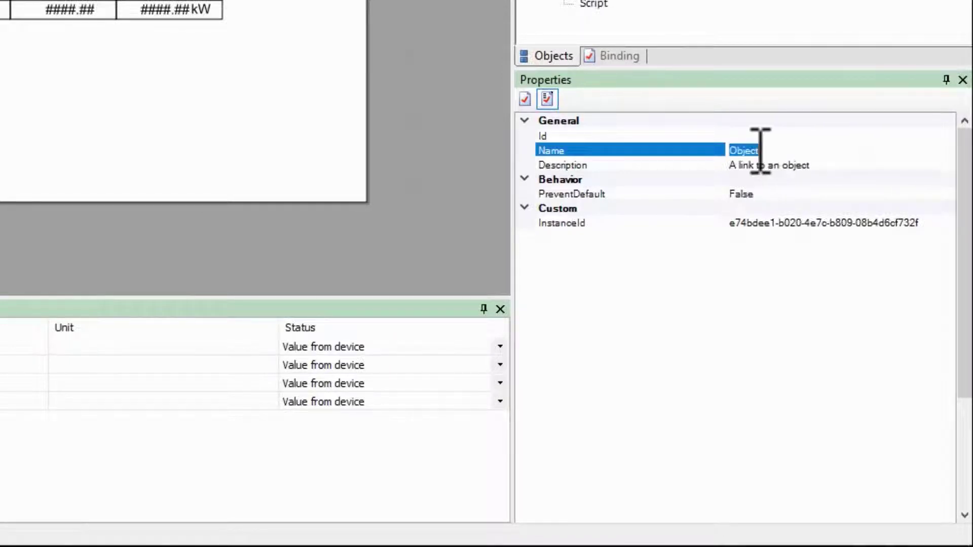
{"action": "key", "text": "ctrl+v"}
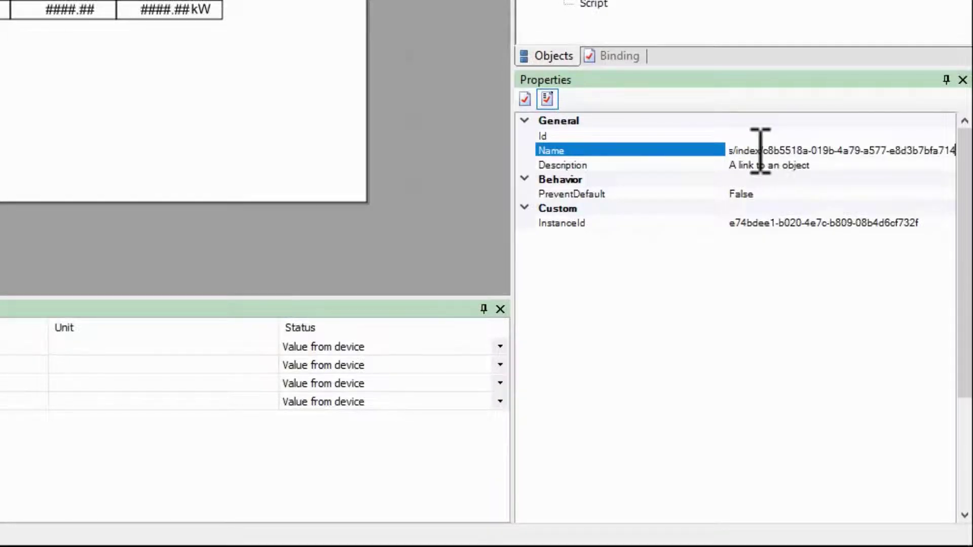
{"action": "key", "text": "Return"}
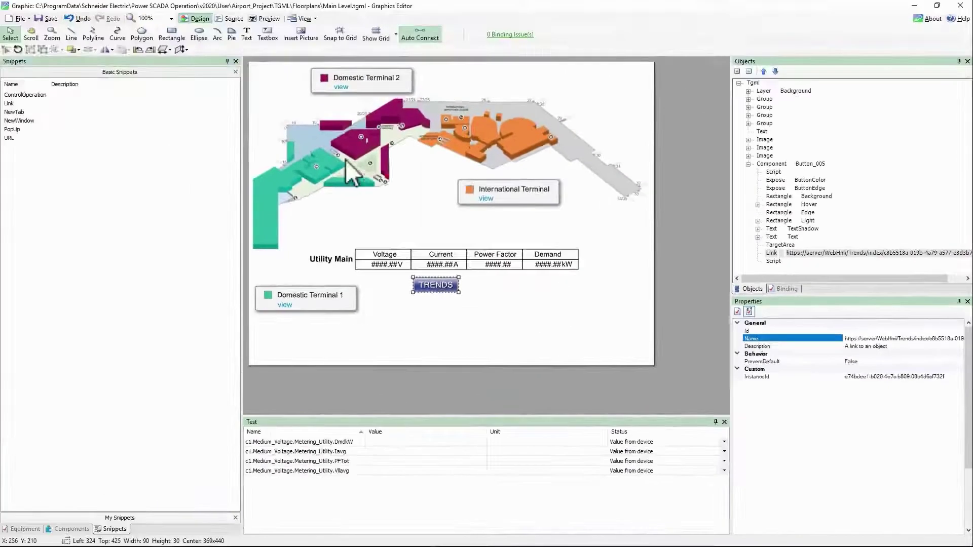
{"action": "left_click", "coordinate": [50, 19]}
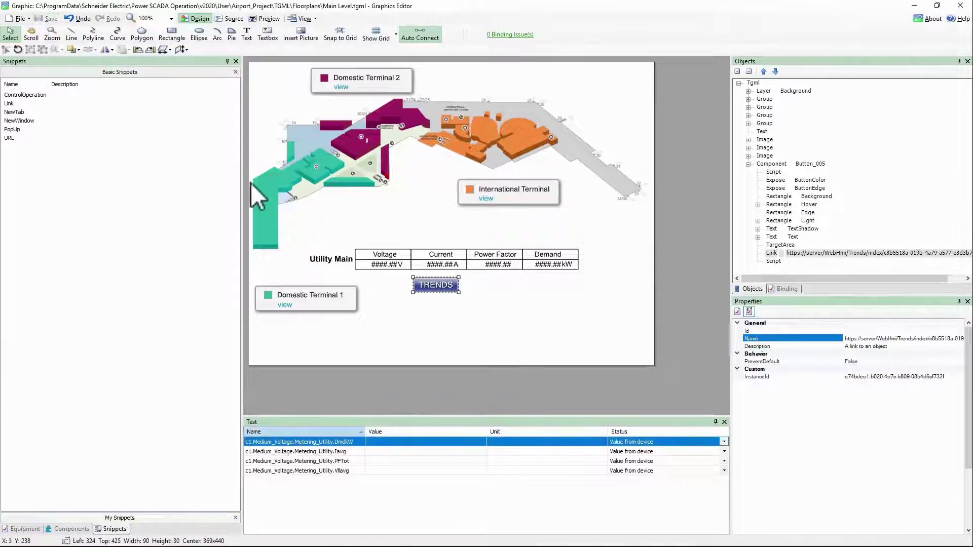
{"action": "key", "text": "alt+Tab"}
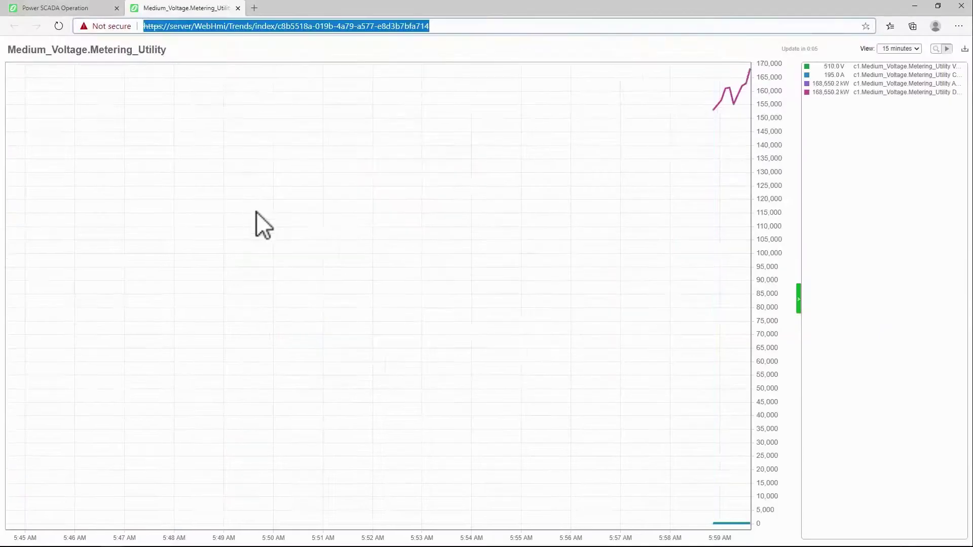
{"action": "key", "text": "ctrl+w"}
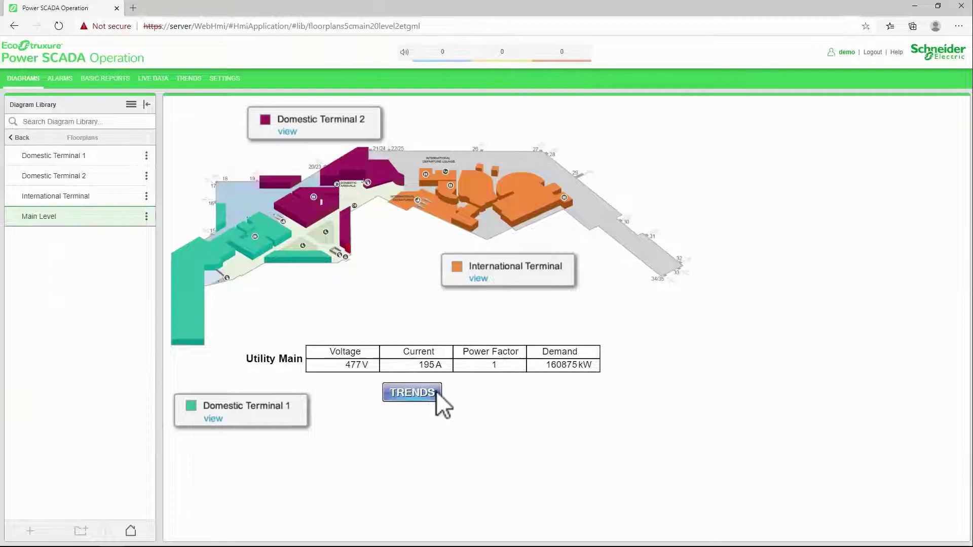
{"action": "left_click", "coordinate": [435, 393]}
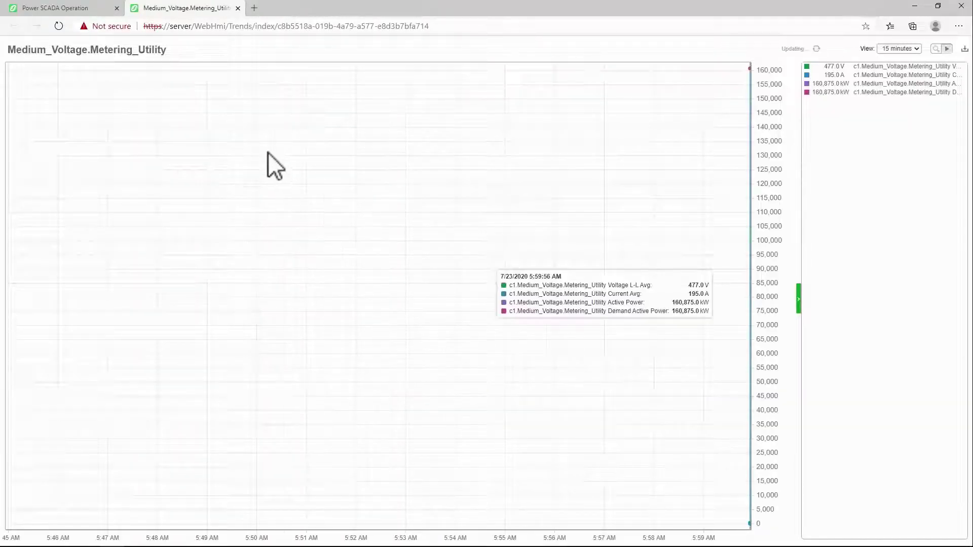
{"action": "left_click", "coordinate": [237, 8]}
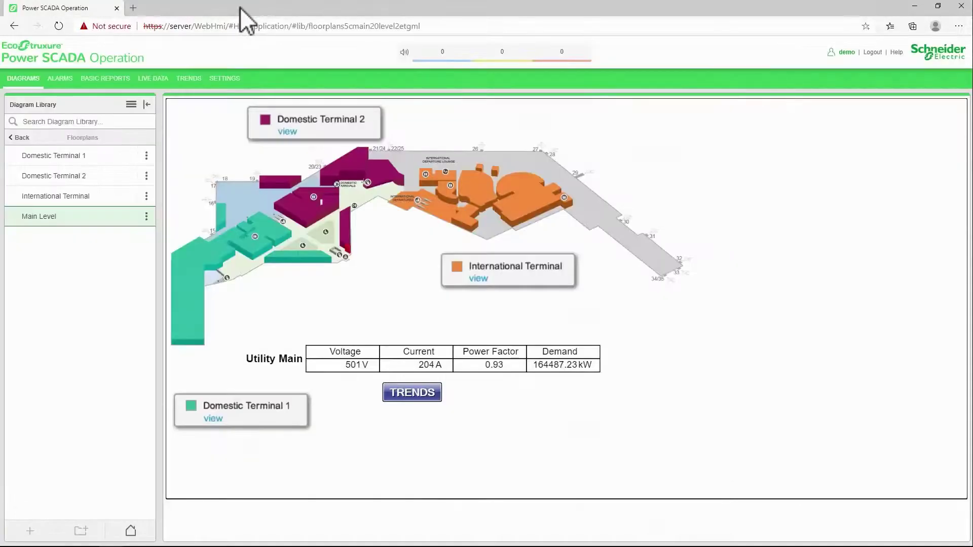
{"action": "key", "text": "alt+Tab"}
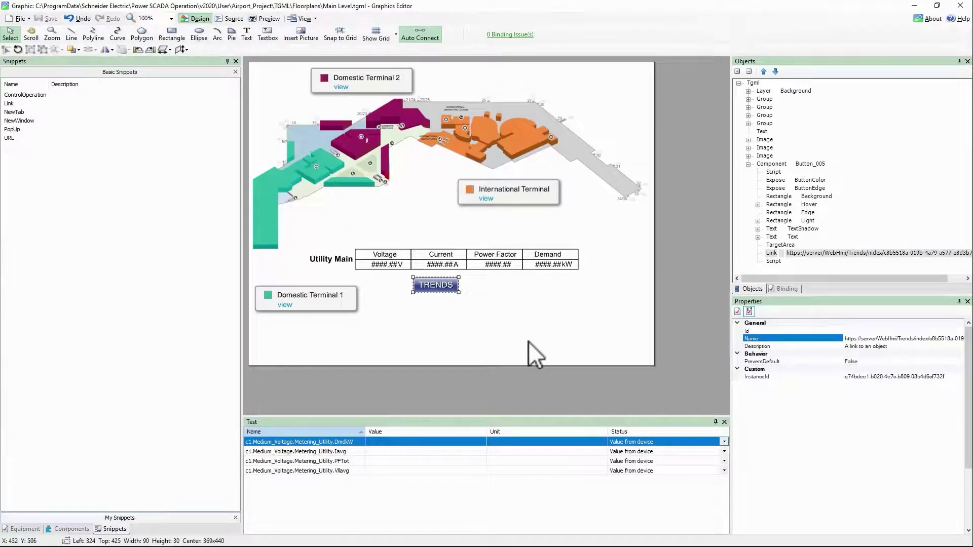
Step: Duplicate the TRENDS button to its right and set the copy's ButtonText to ALARMS
{"action": "left_click", "coordinate": [435, 287]}
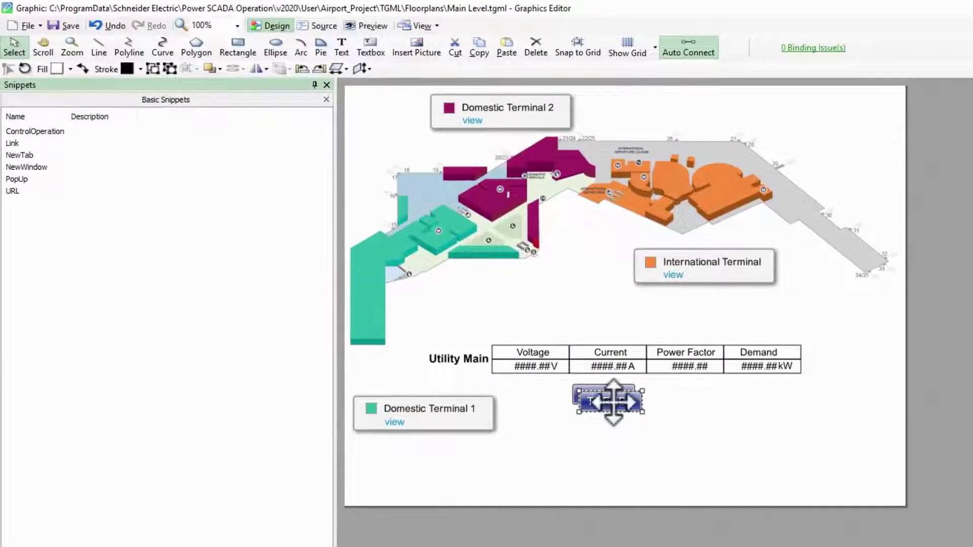
{"action": "left_click_drag", "start_coordinate": [613, 402], "coordinate": [680, 399]}
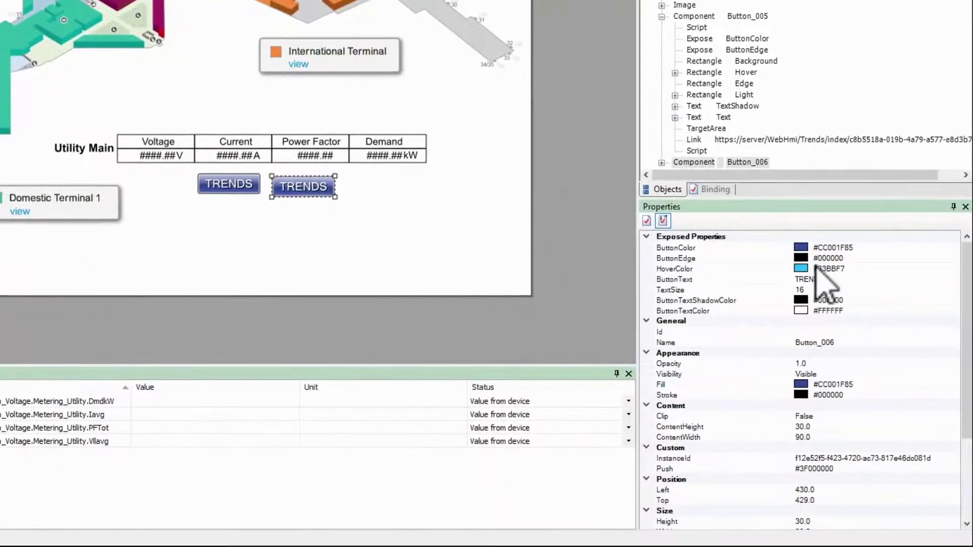
{"action": "left_click", "coordinate": [813, 279]}
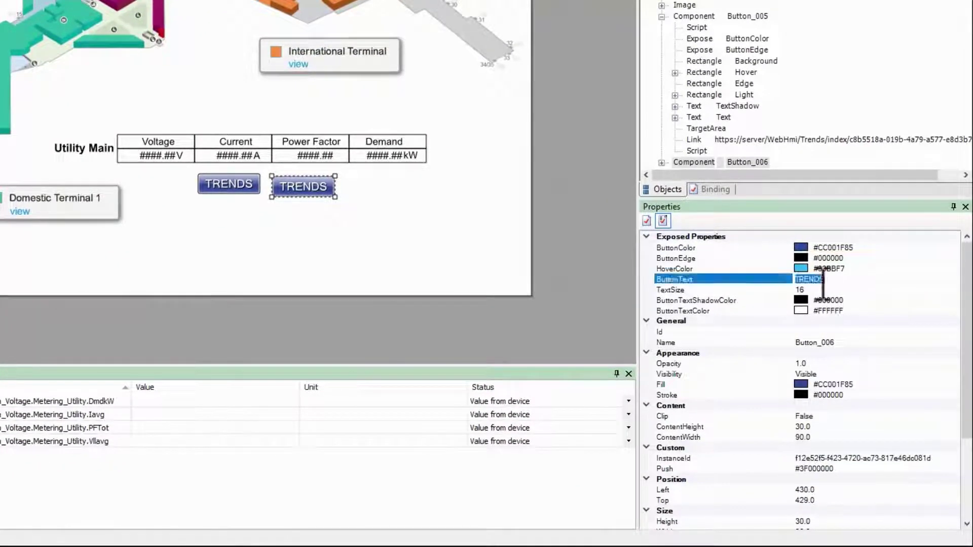
{"action": "type", "text": "ALARMS"}
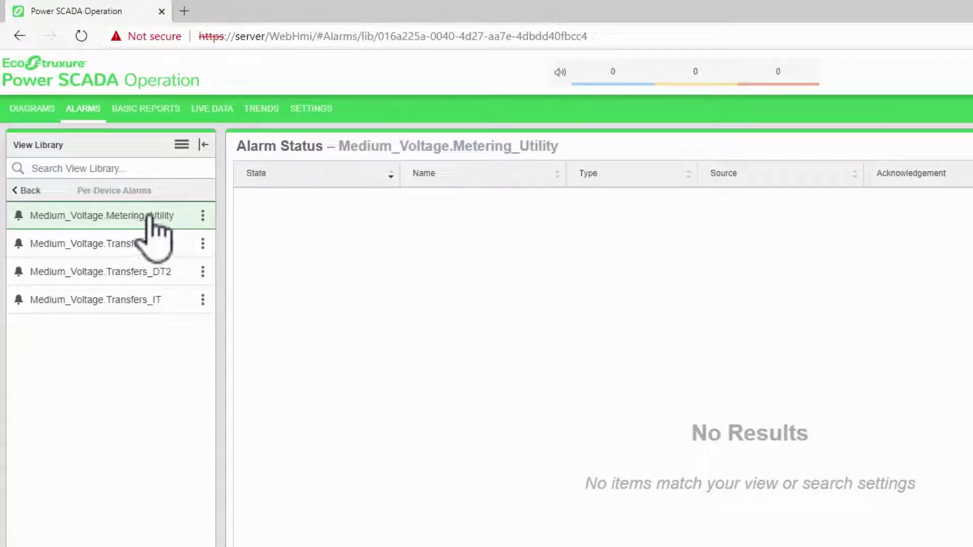
Step: Open the Medium_Voltage.Metering_Utility alarm view in a new window and copy its URL
{"action": "left_click", "coordinate": [204, 216]}
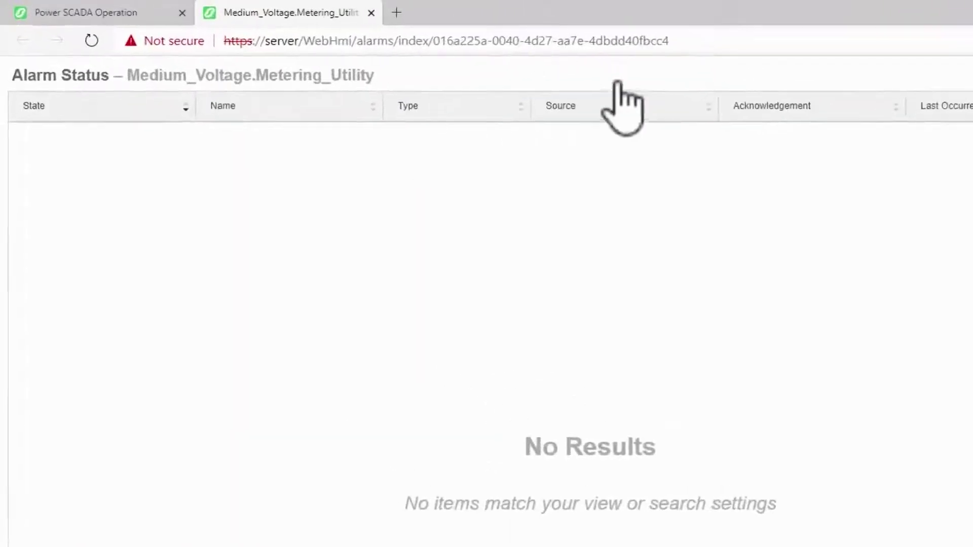
{"action": "left_click", "coordinate": [415, 26]}
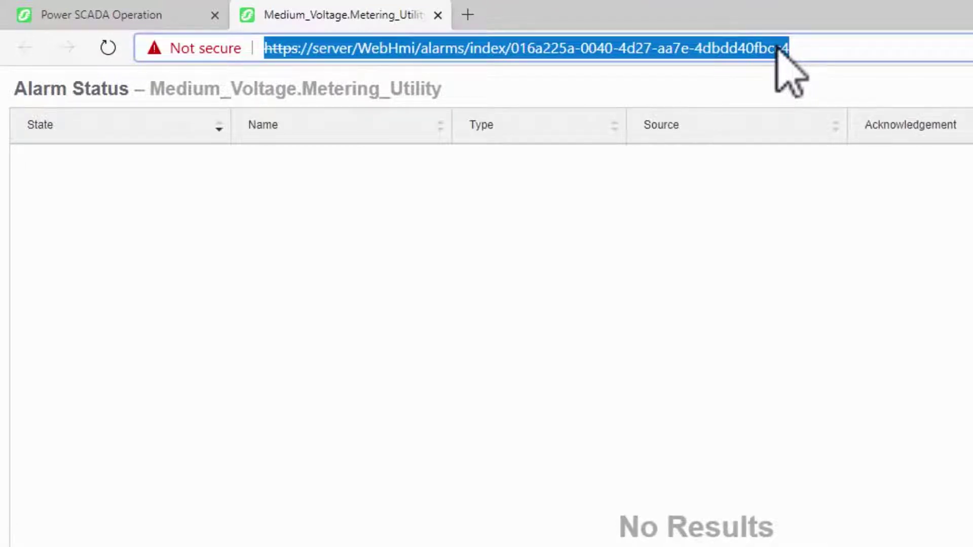
{"action": "right_click", "coordinate": [777, 49]}
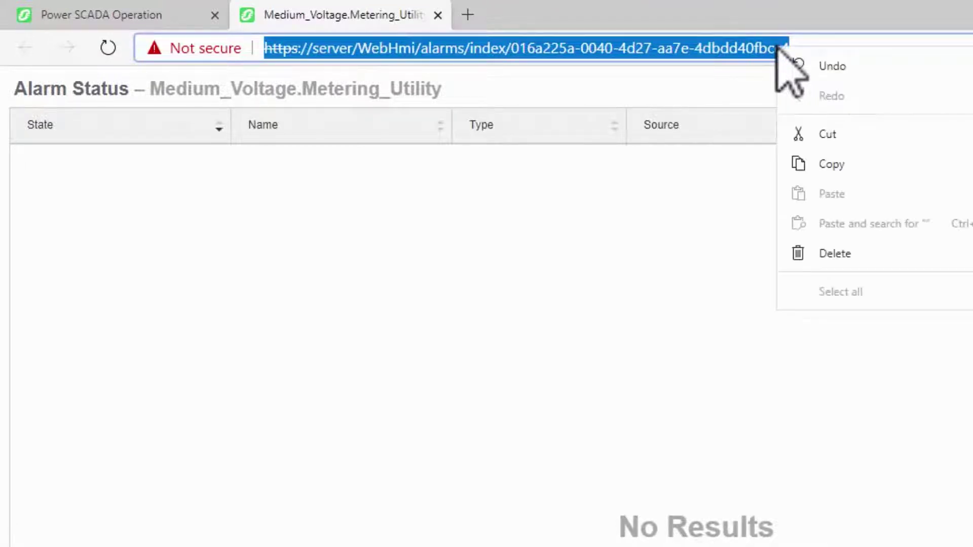
{"action": "left_click", "coordinate": [856, 165]}
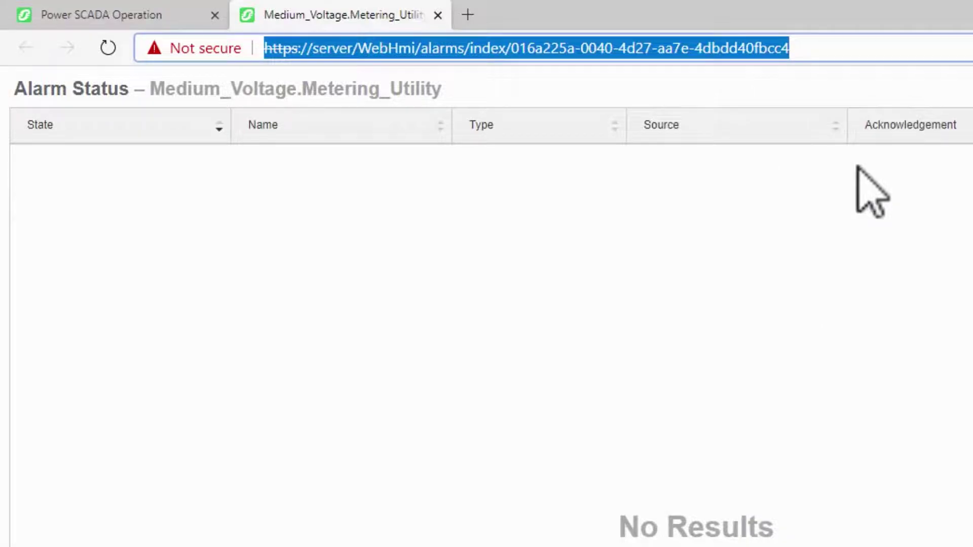
{"action": "key", "text": "alt+Tab"}
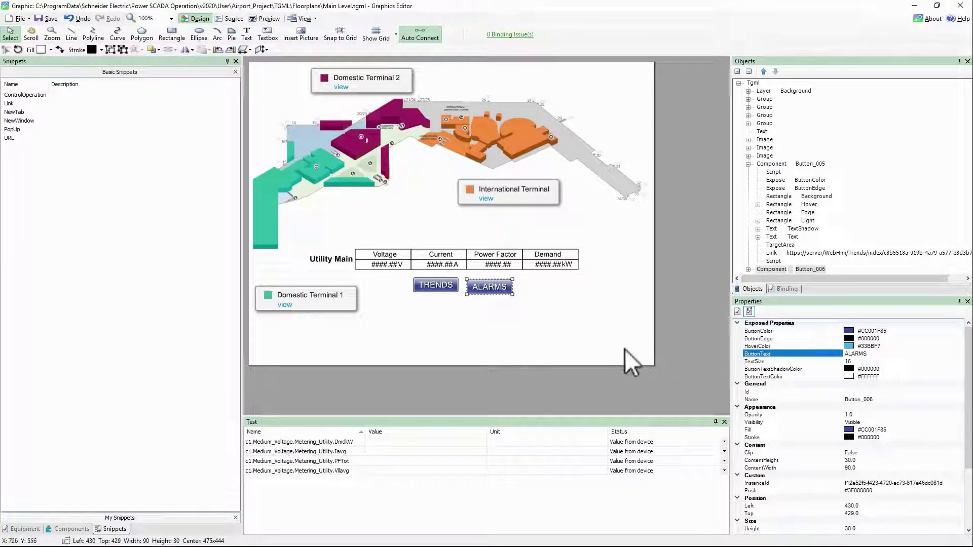
Step: Paste the alarms URL into Button_006's Link Name, replacing the trends address, and save the graphic
{"action": "left_click", "coordinate": [796, 269]}
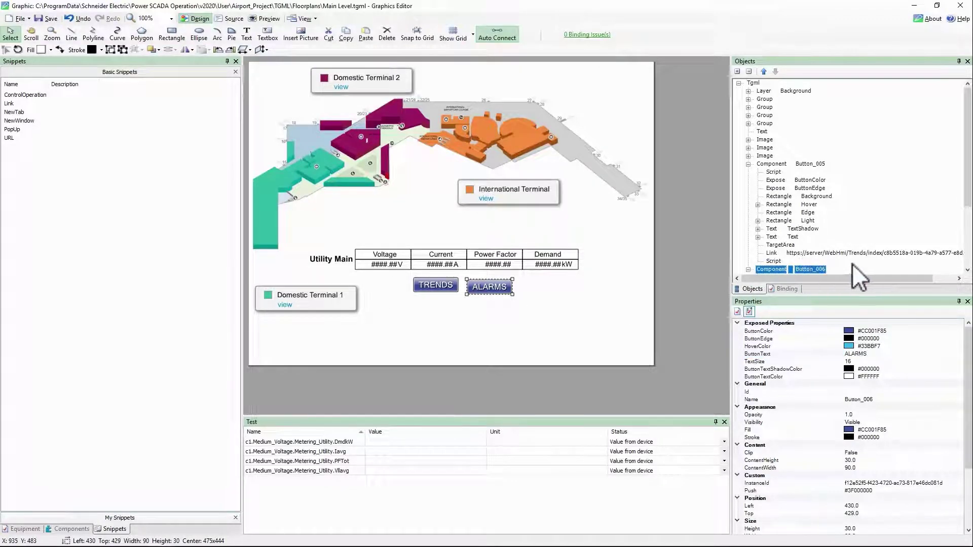
{"action": "scroll", "coordinate": [852, 263], "scroll_direction": "down", "scroll_amount": 4}
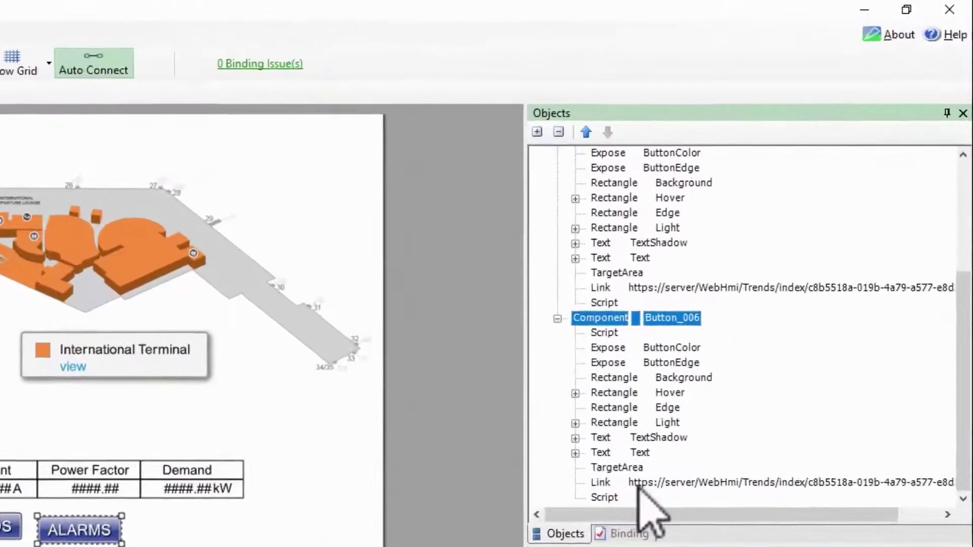
{"action": "left_click", "coordinate": [708, 372]}
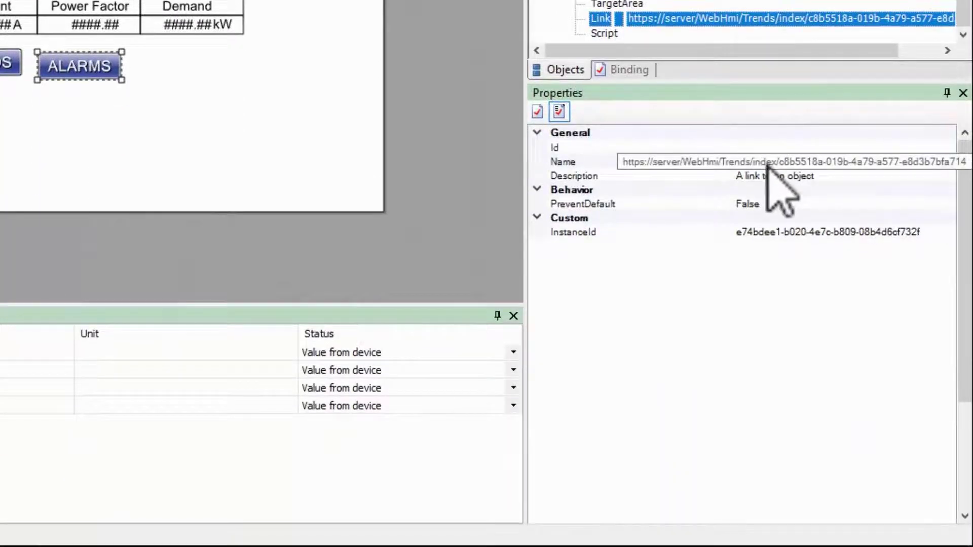
{"action": "left_click", "coordinate": [771, 163]}
{"action": "left_click", "coordinate": [772, 163]}
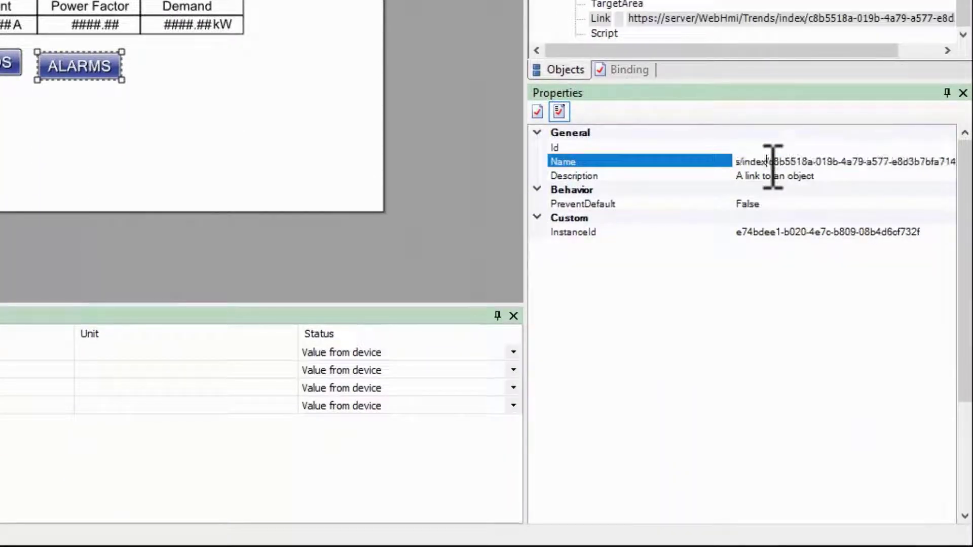
{"action": "key", "text": "ctrl+a"}
{"action": "right_click", "coordinate": [773, 165]}
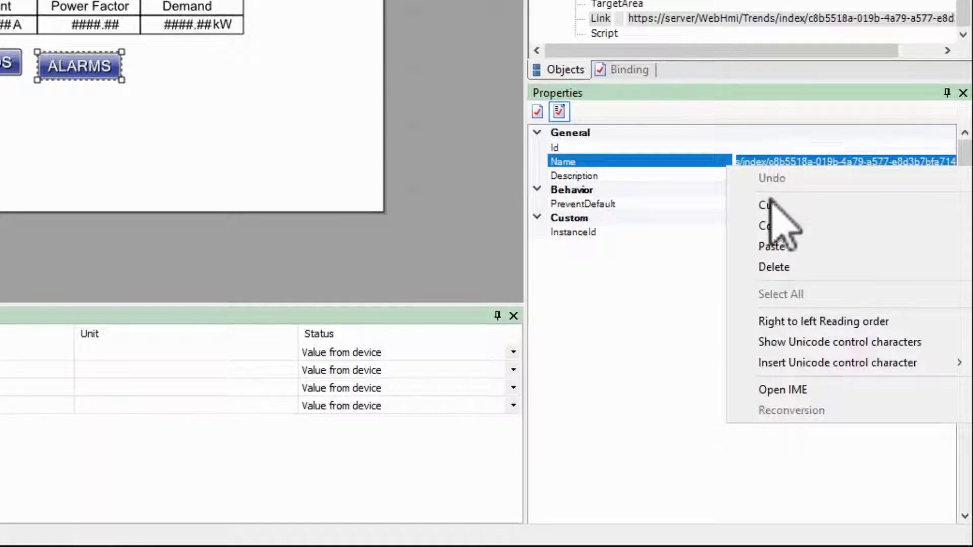
{"action": "left_click", "coordinate": [773, 247]}
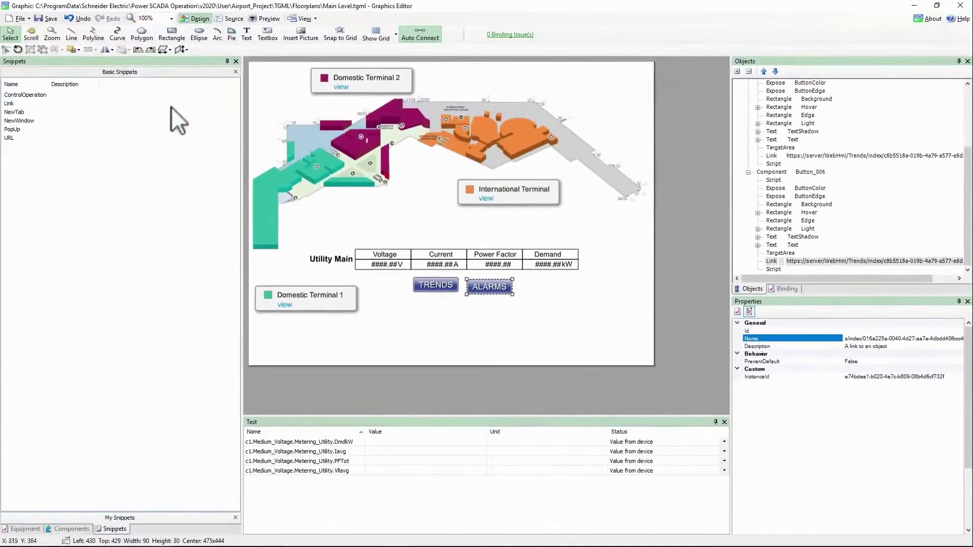
{"action": "left_click", "coordinate": [50, 18]}
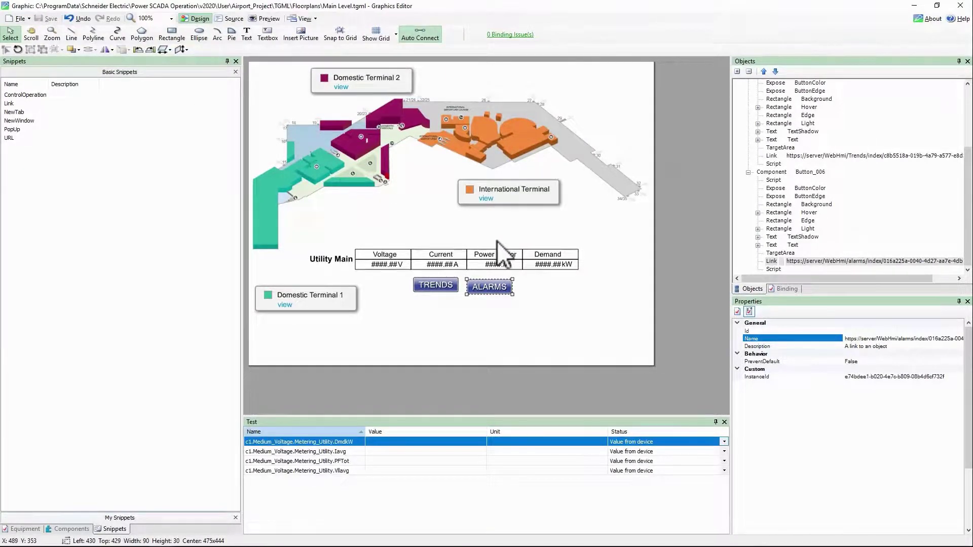
Step: In the browser, close the separate alarm status tab to return to the Main Level floorplan
{"action": "key", "text": "alt+Tab"}
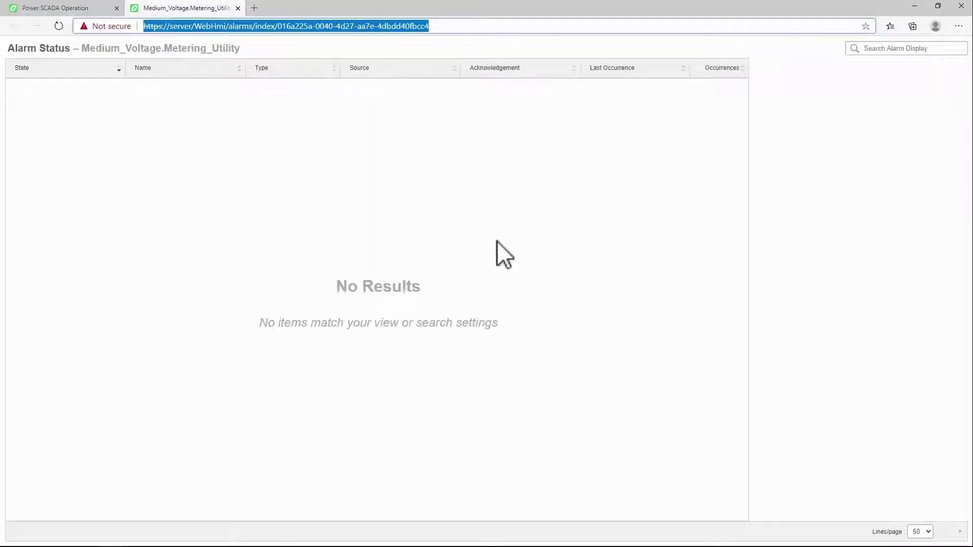
{"action": "key", "text": "ctrl+w"}
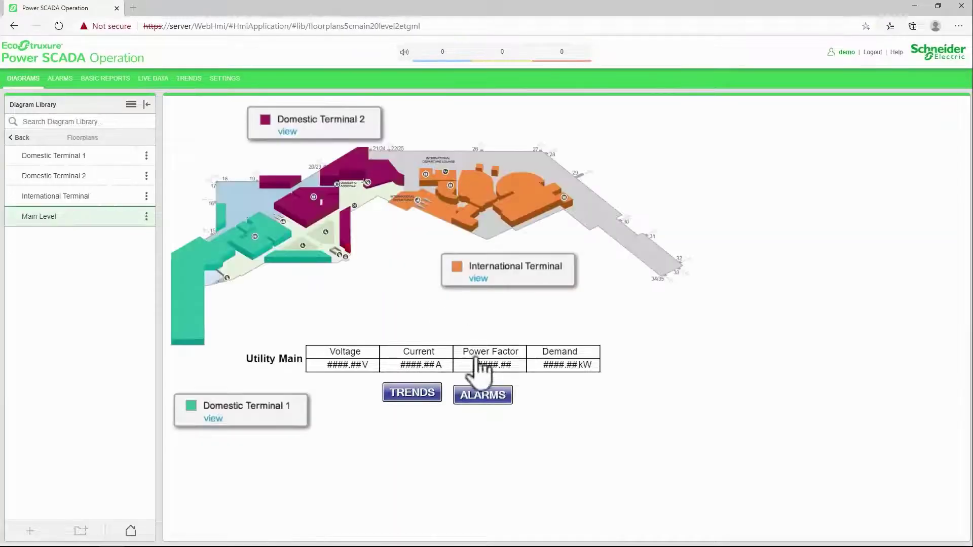